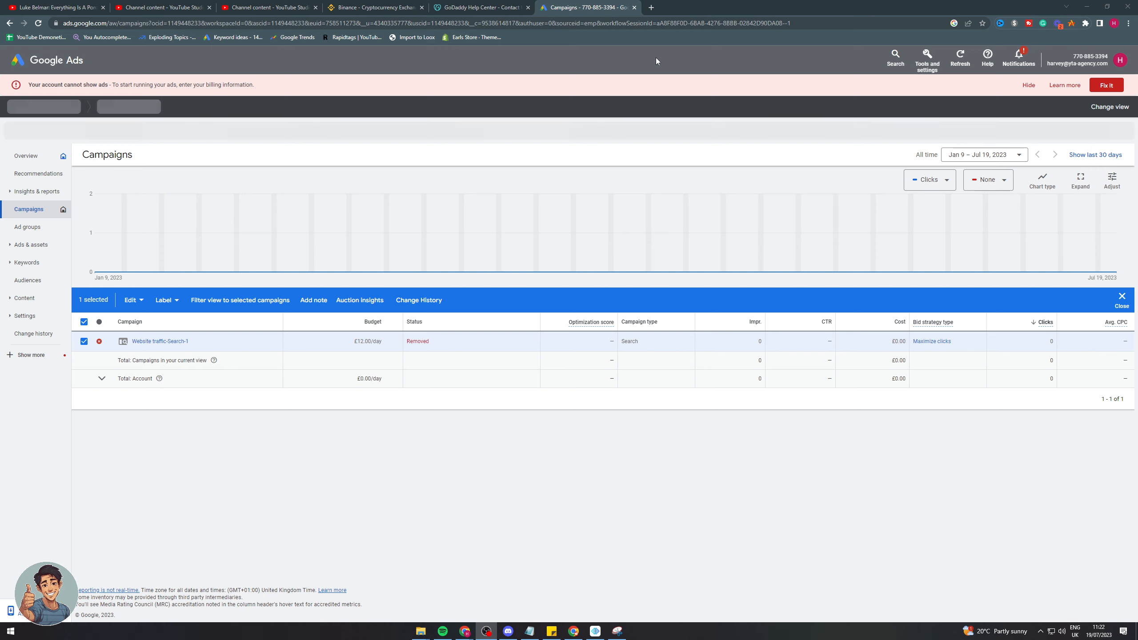
Open Keyword Planner in a new browser tab and get search volume and forecasts for the keyword "Fortnite"
left_click(652, 13)
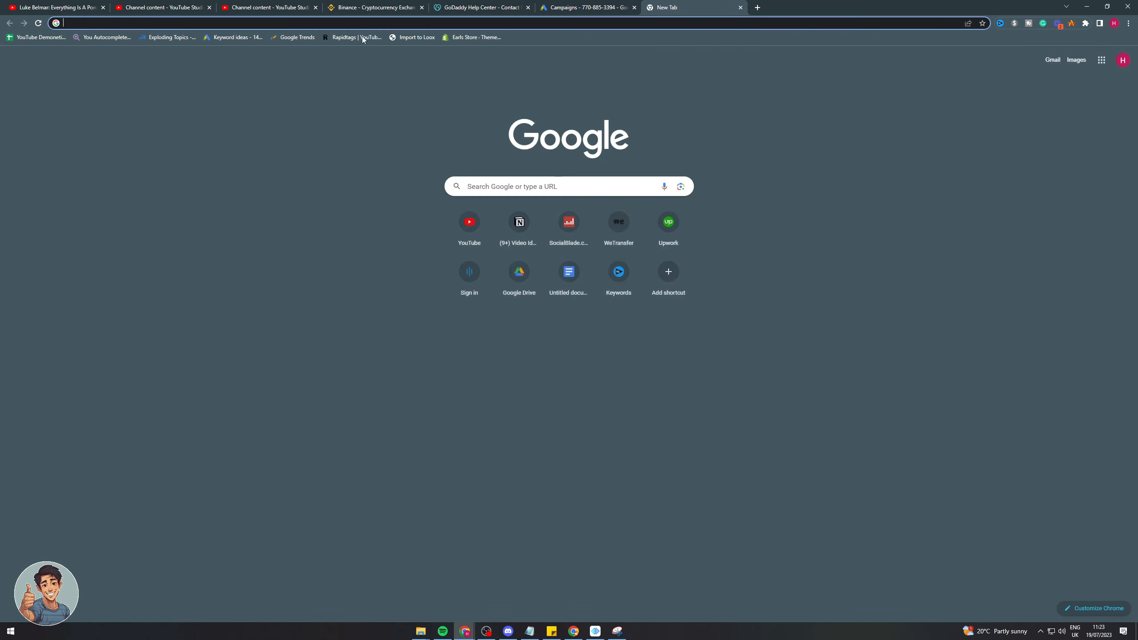
left_click(238, 39)
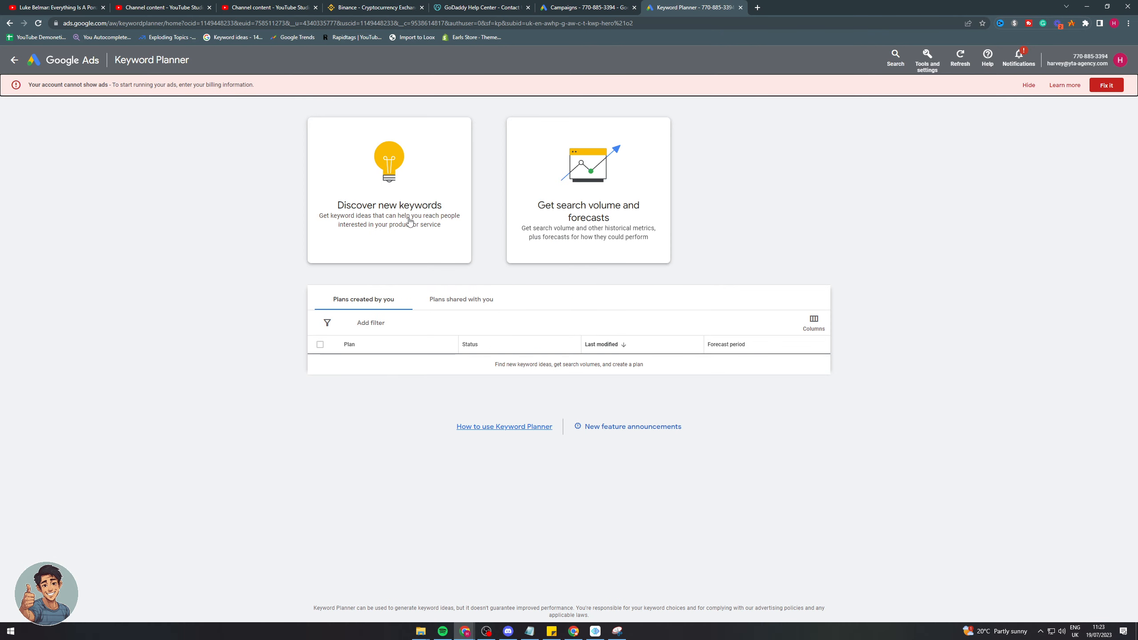
left_click(587, 238)
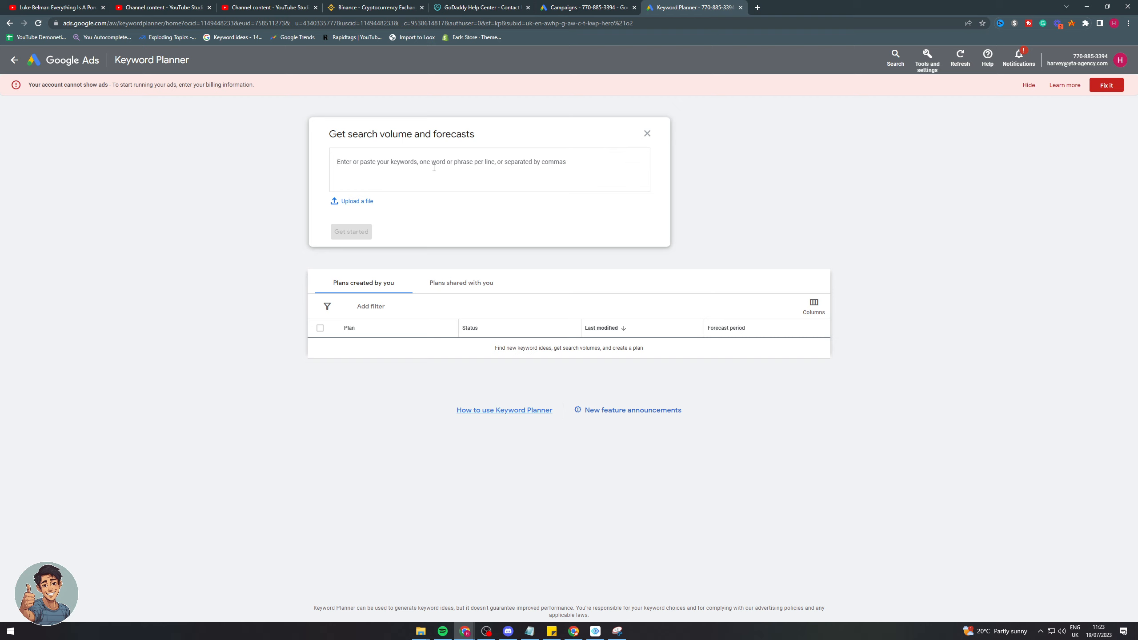
type("Fortnite")
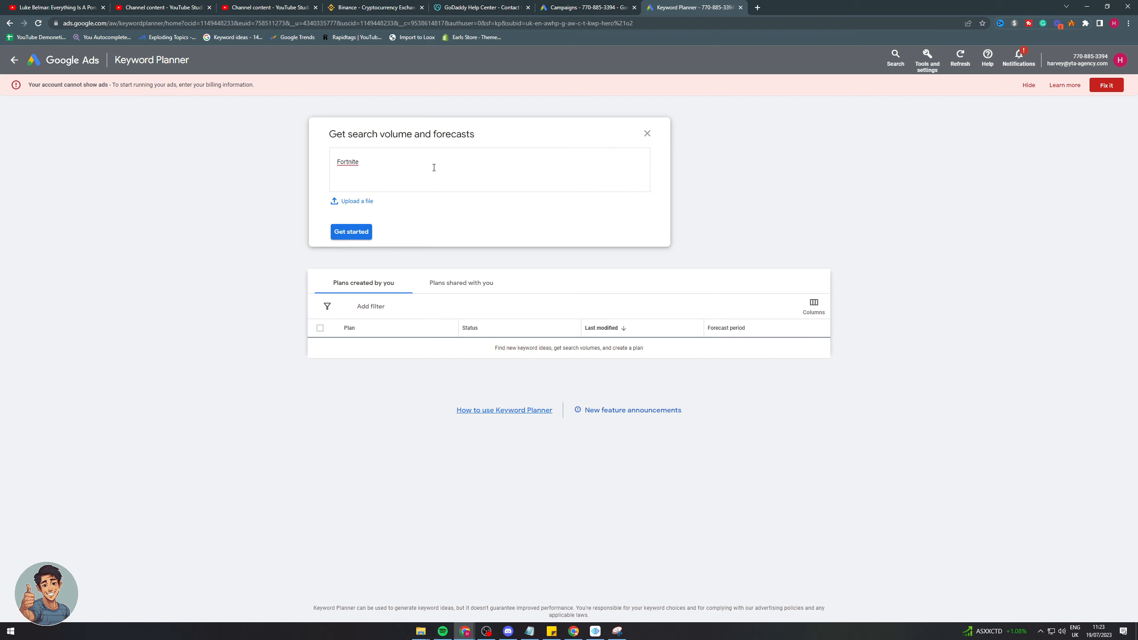
left_click(342, 236)
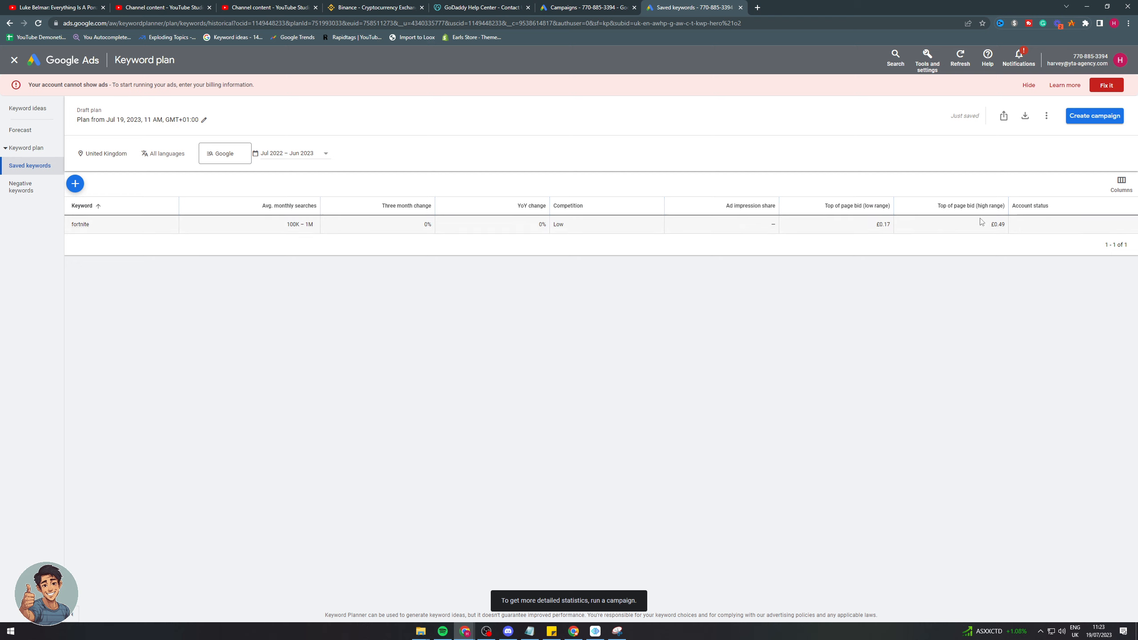
mouse_move(980, 206)
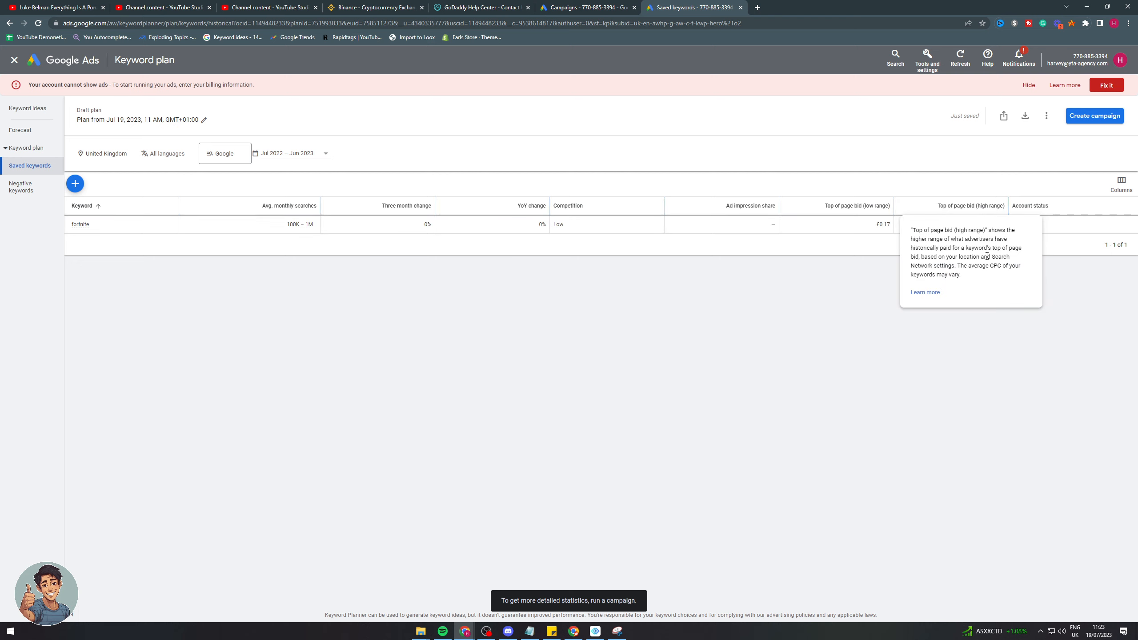
Try to add the keywords "how to make money" and "dropshipping" to the saved keywords, and clear the entry
left_click(74, 183)
type("how to make money")
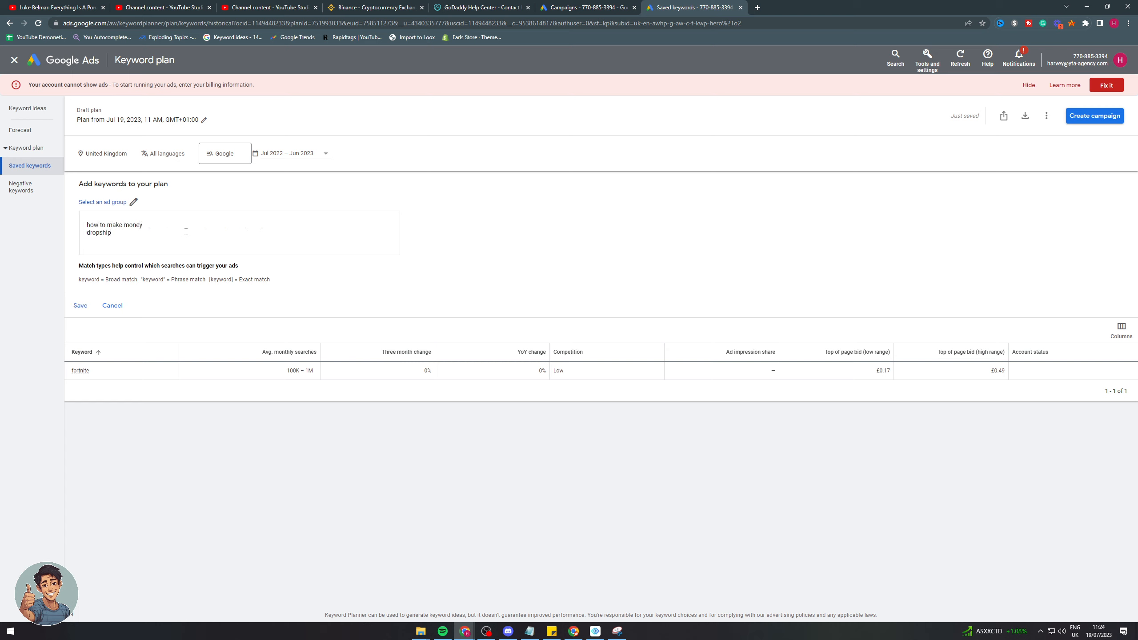
left_click(80, 306)
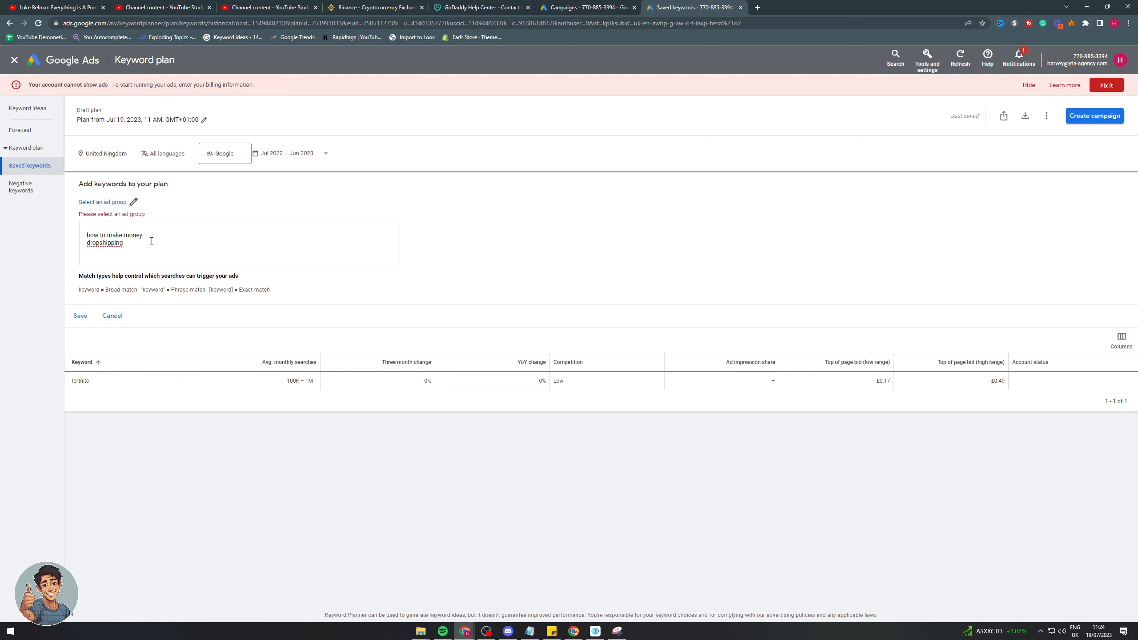
left_click_drag(152, 241, 66, 219)
key("BackSpace")
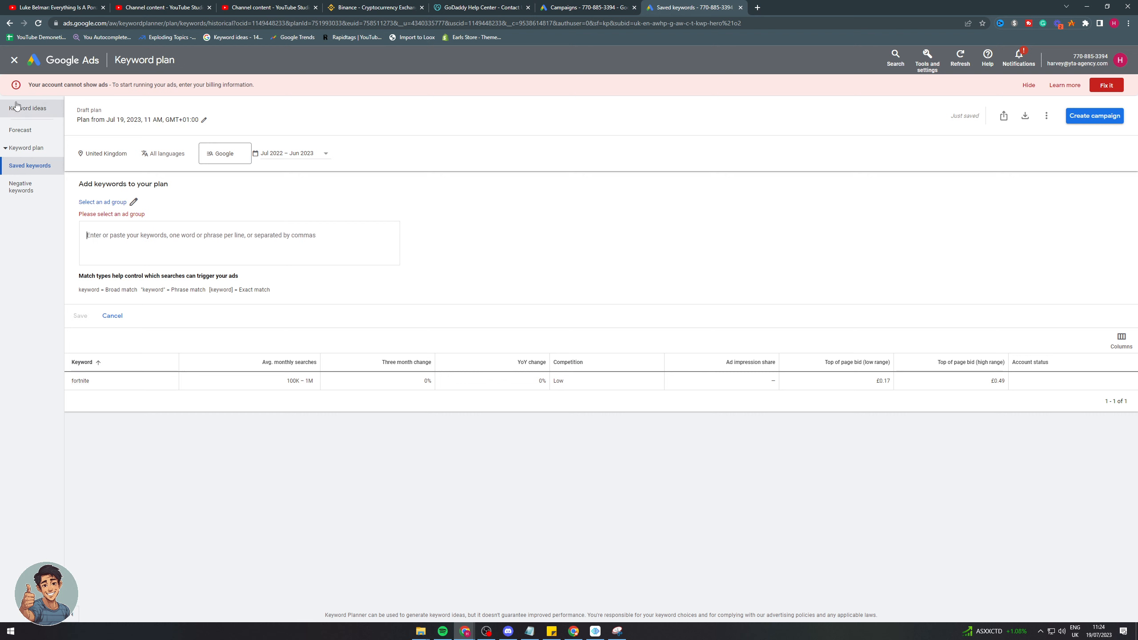
Examine the plan's forecast, including clicks, impressions, cost, the yearly trend, devices and locations
left_click(27, 130)
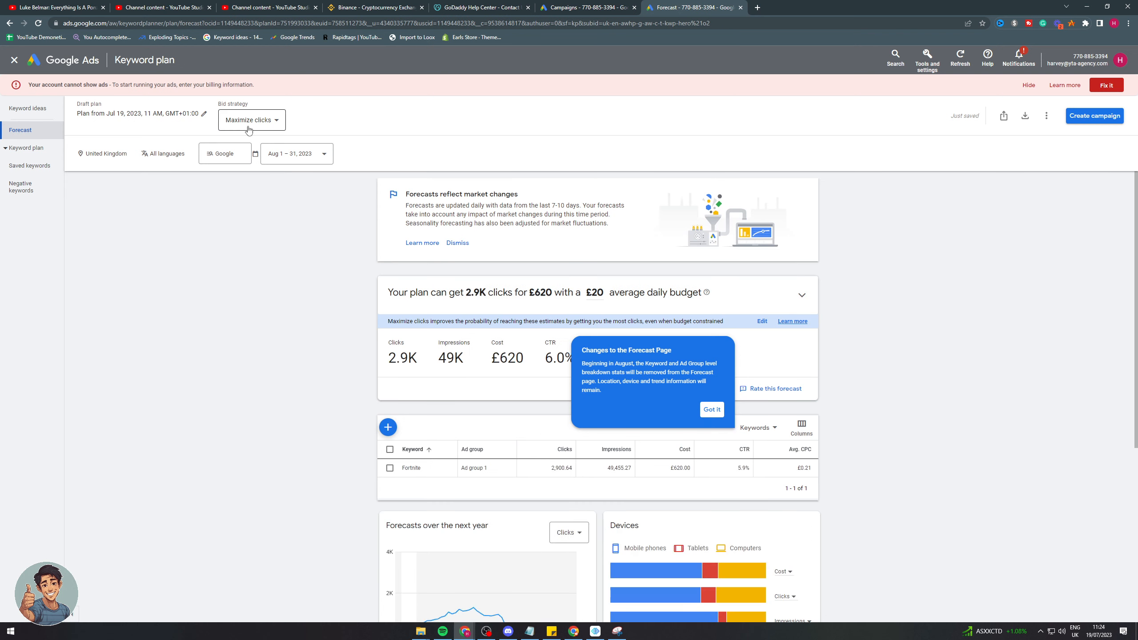
left_click(716, 409)
scroll(646, 425, "down", 1)
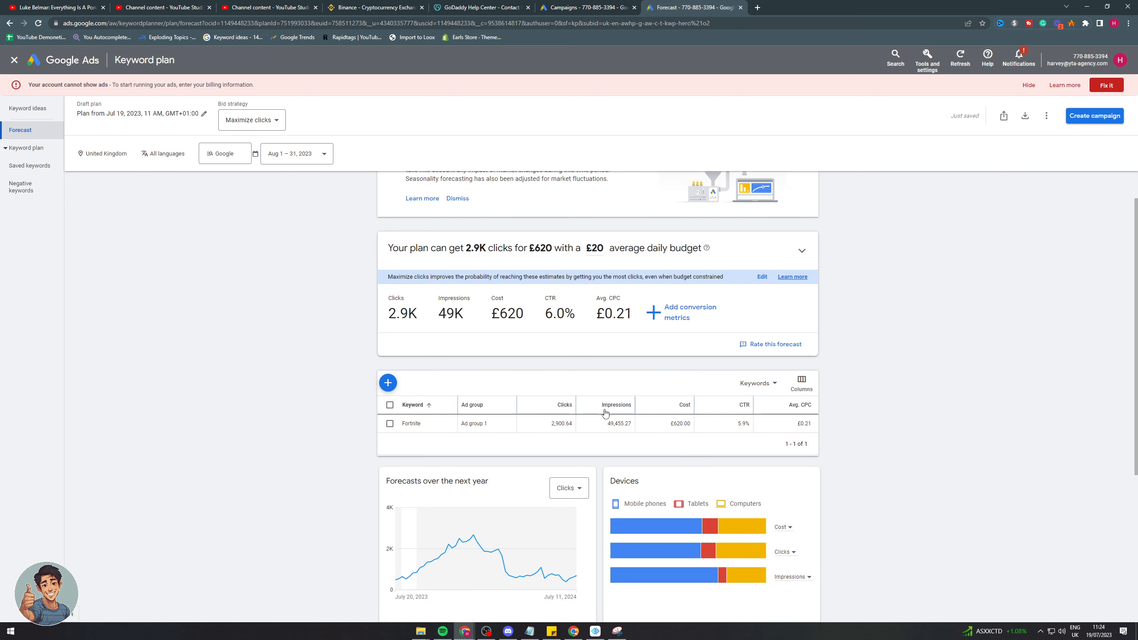
scroll(573, 424, "down", 1)
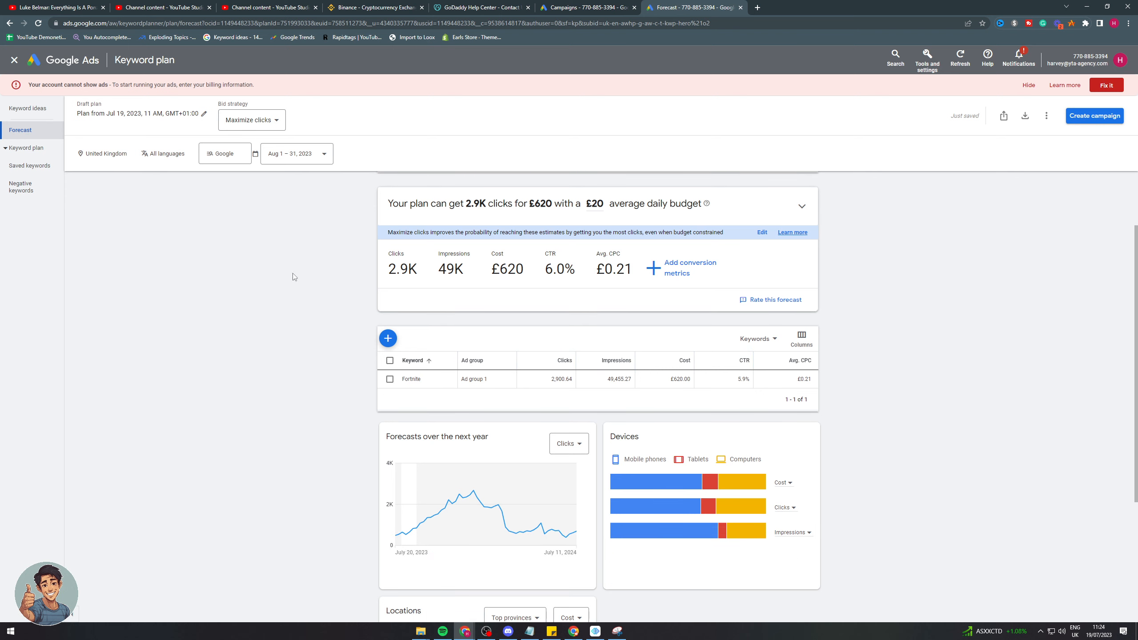
scroll(531, 289, "up", 2)
scroll(537, 392, "down", 1)
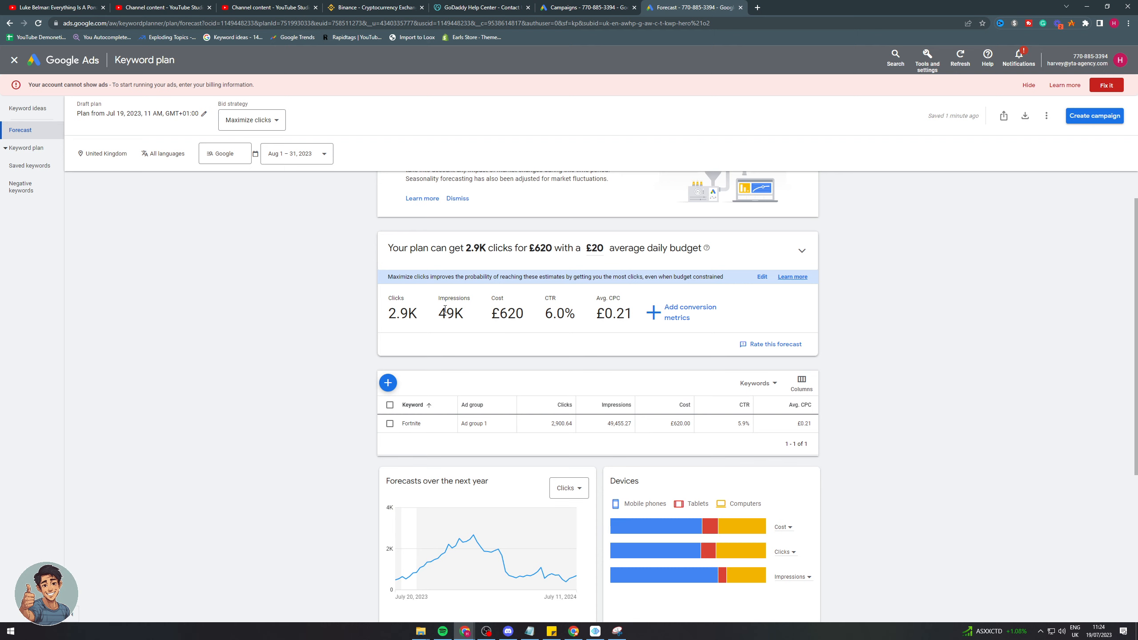
scroll(554, 323, "down", 1)
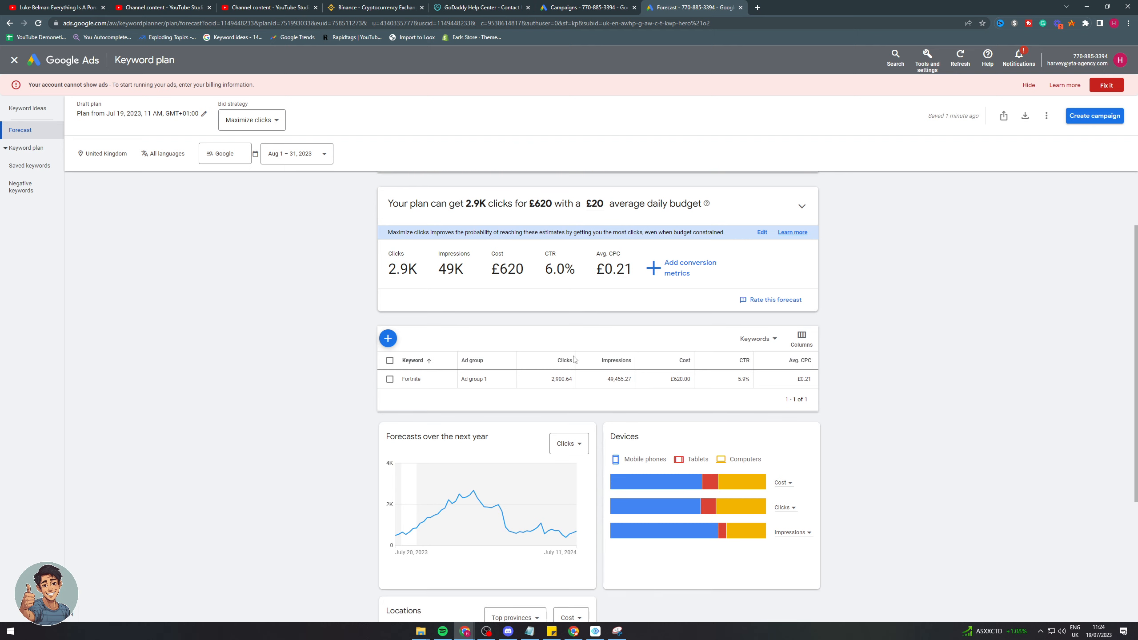
scroll(511, 381, "down", 2)
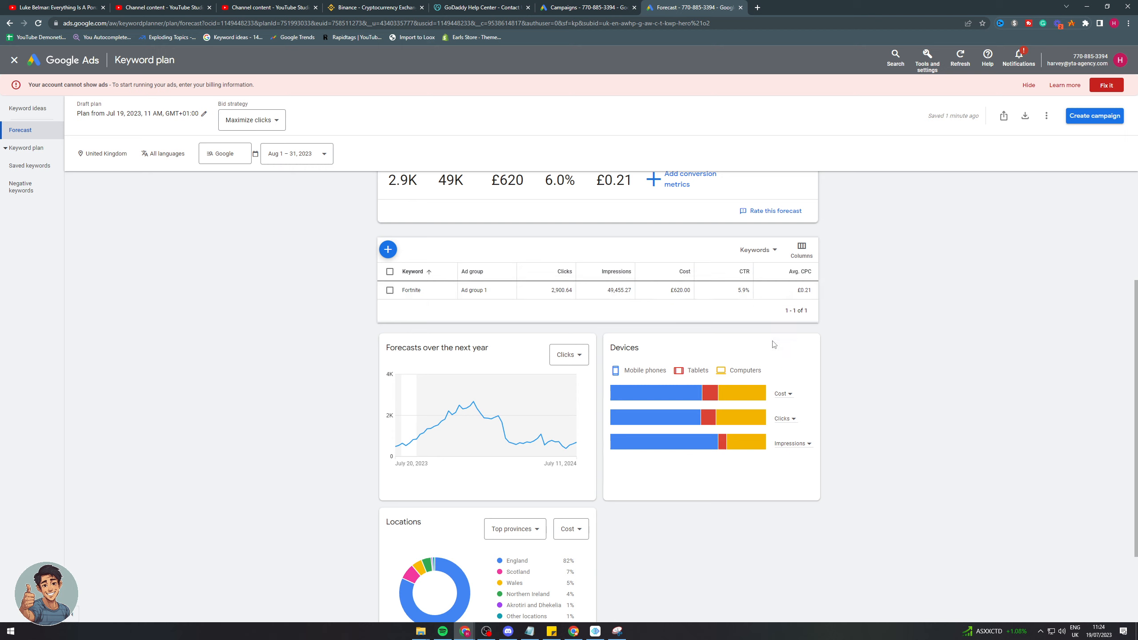
mouse_move(464, 410)
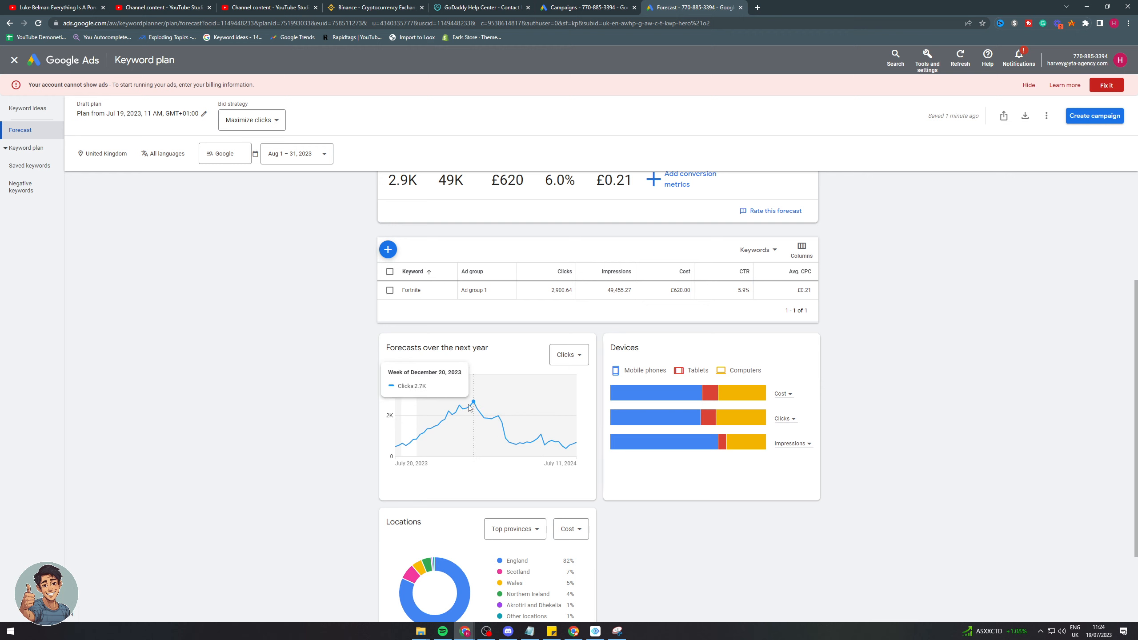
scroll(474, 408, "down", 3)
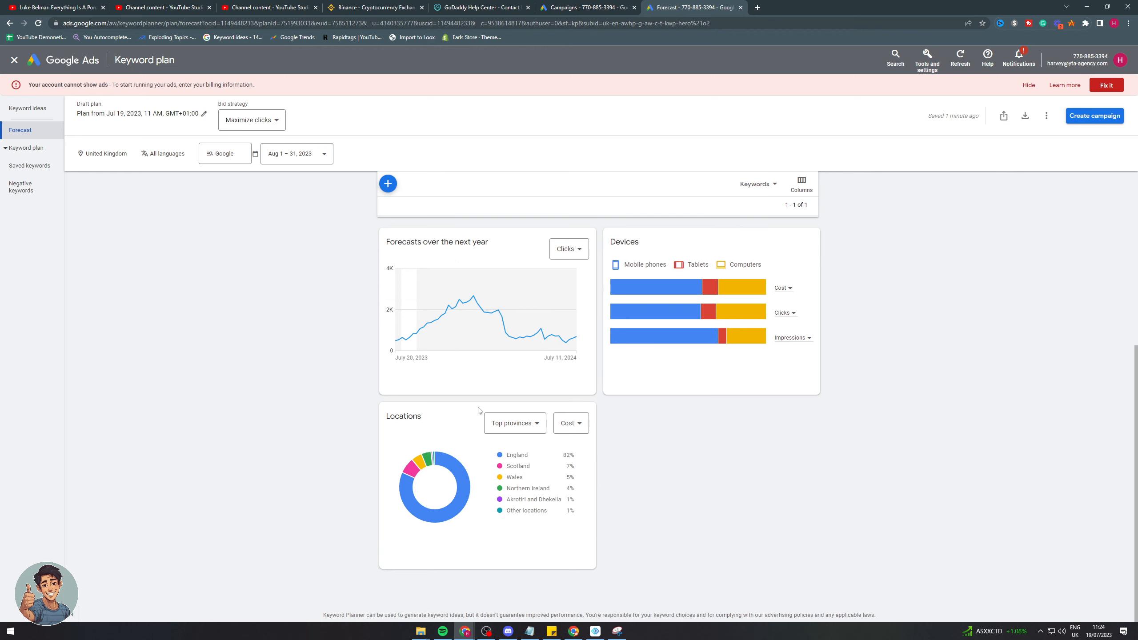
scroll(478, 410, "up", 6)
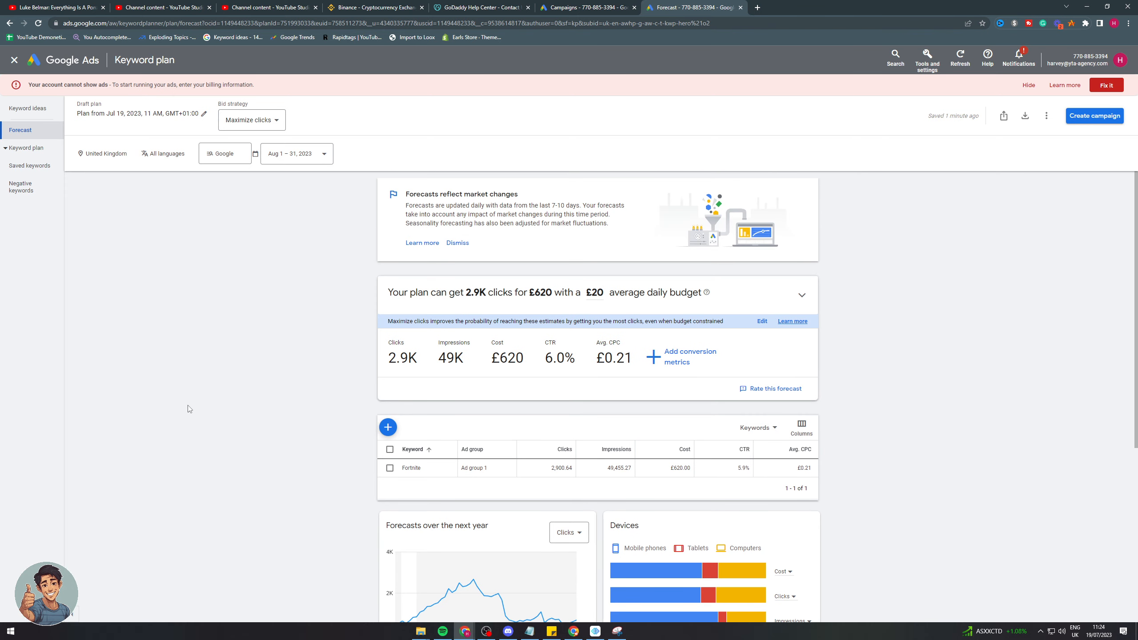
Go back to the Campaigns page and create a new Search campaign with the Leads objective, using website visits to reach the goal
left_click(573, 9)
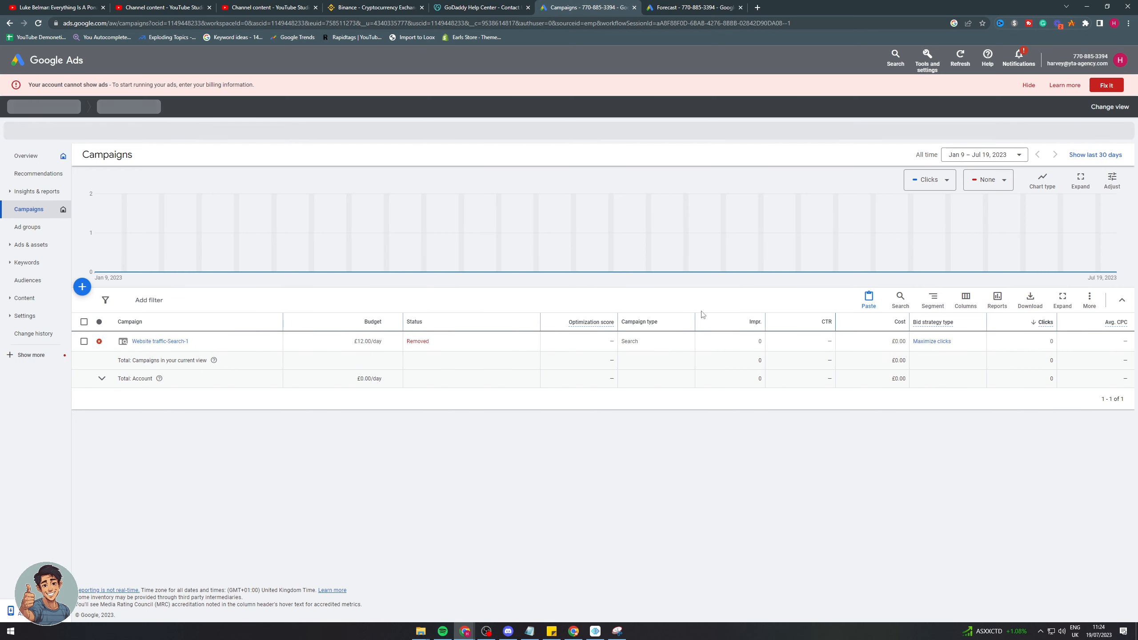
left_click(82, 287)
left_click(129, 295)
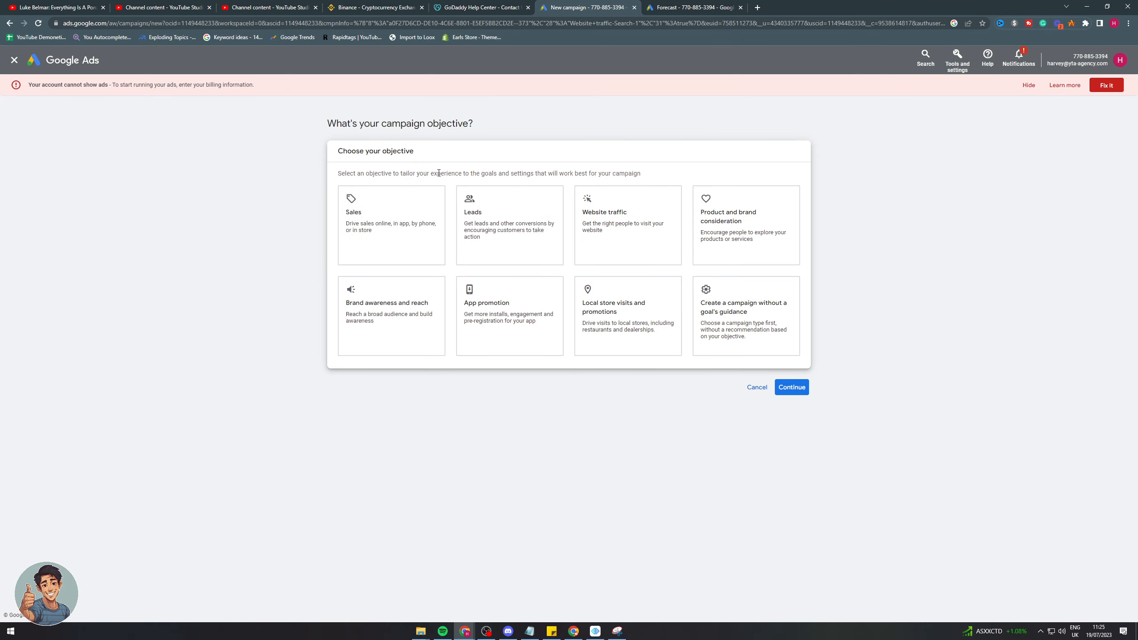
left_click(510, 214)
left_click(396, 397)
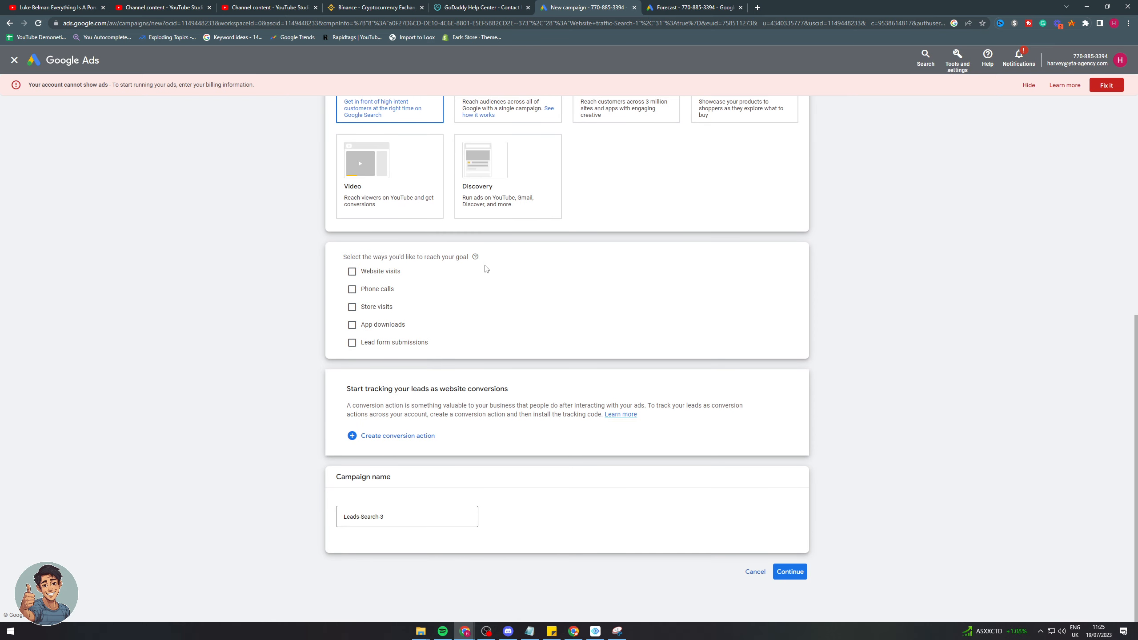
left_click(378, 271)
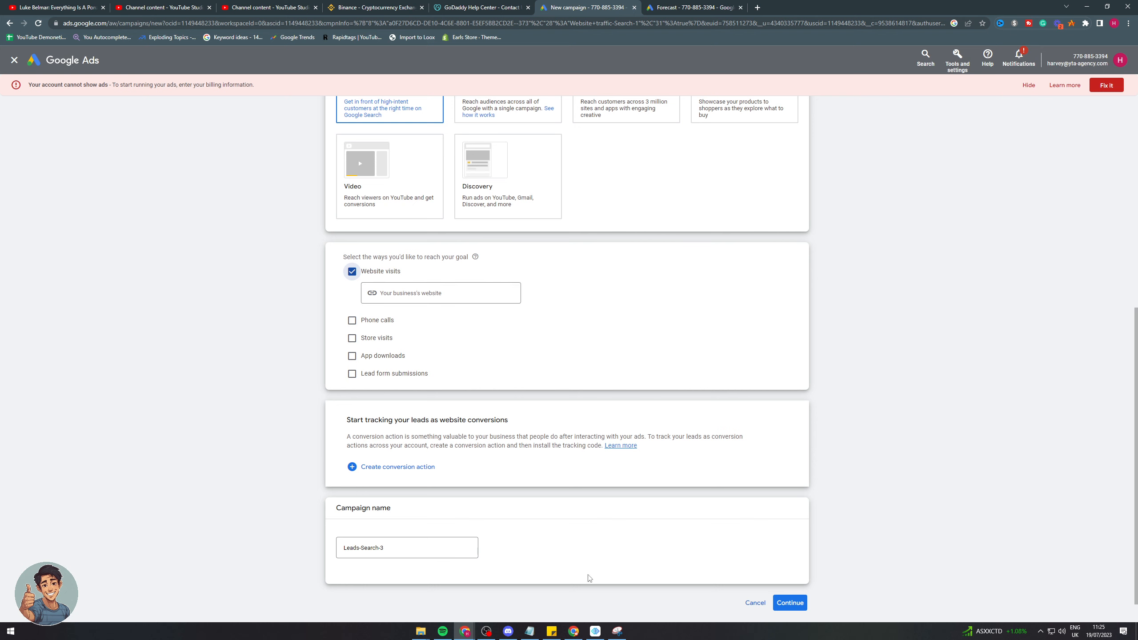
left_click(794, 603)
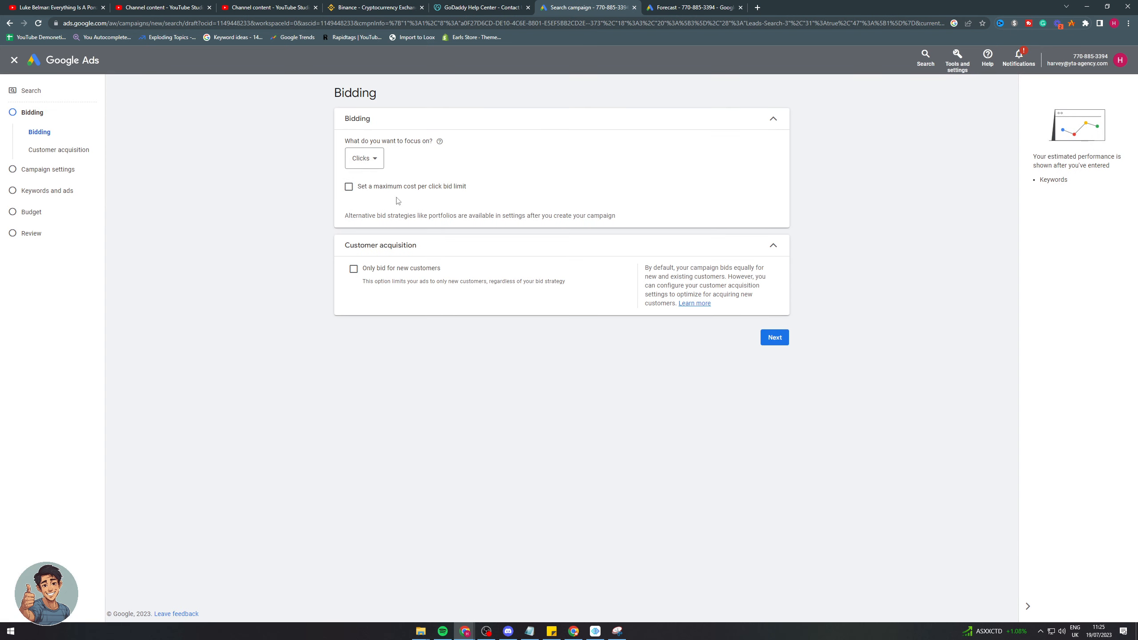
Check the bidding focus options, keep Clicks as the focus, and continue to the campaign settings
left_click(375, 162)
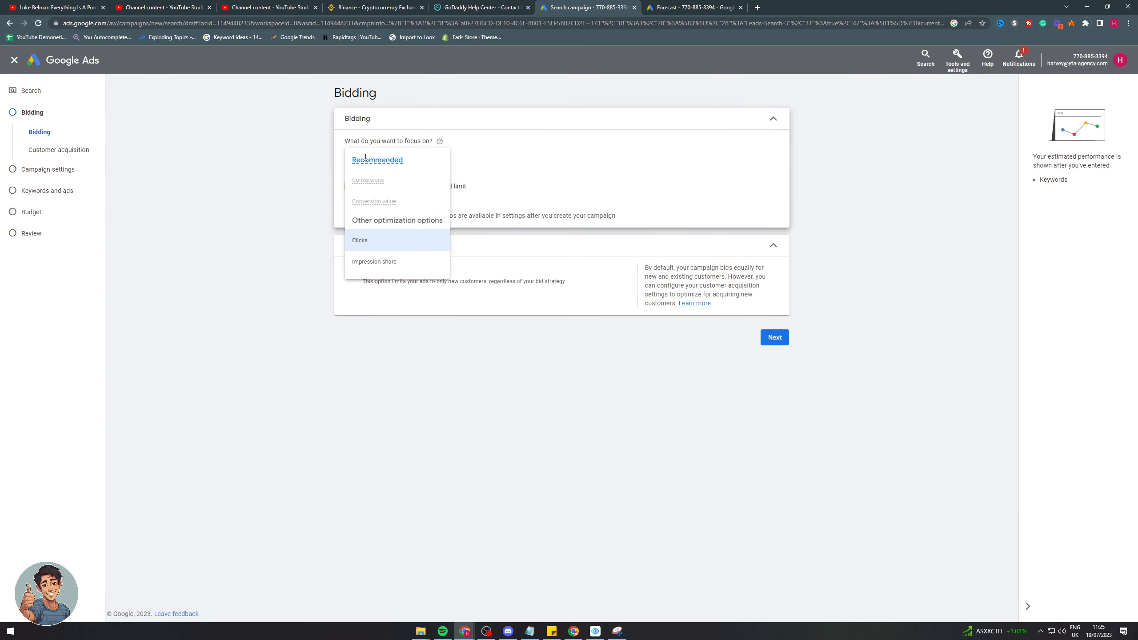
left_click(551, 185)
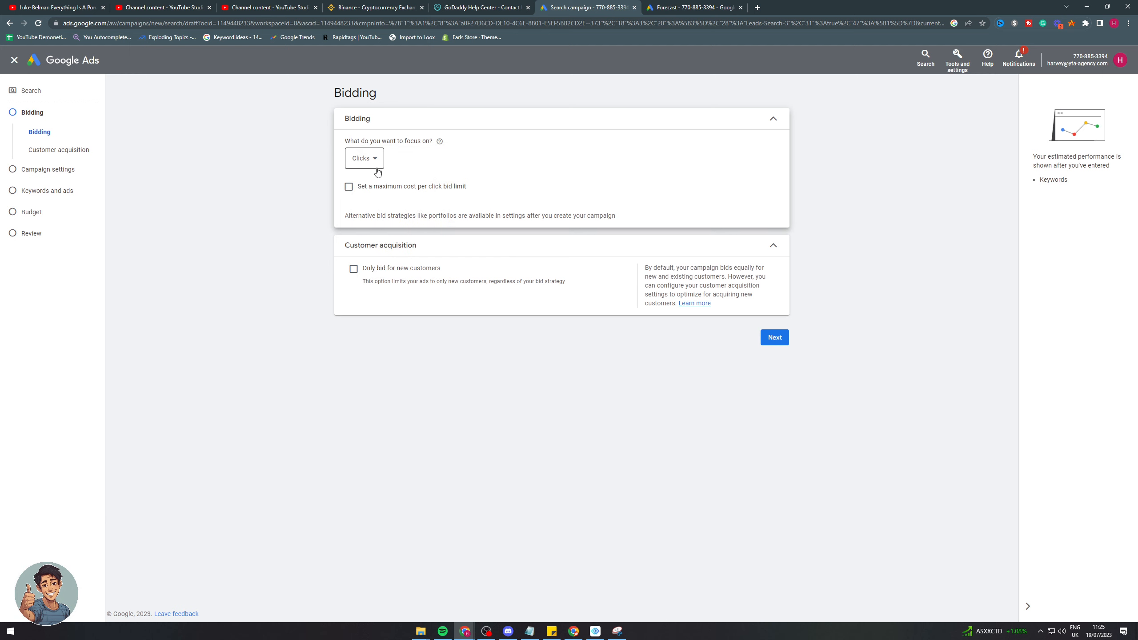
left_click(779, 339)
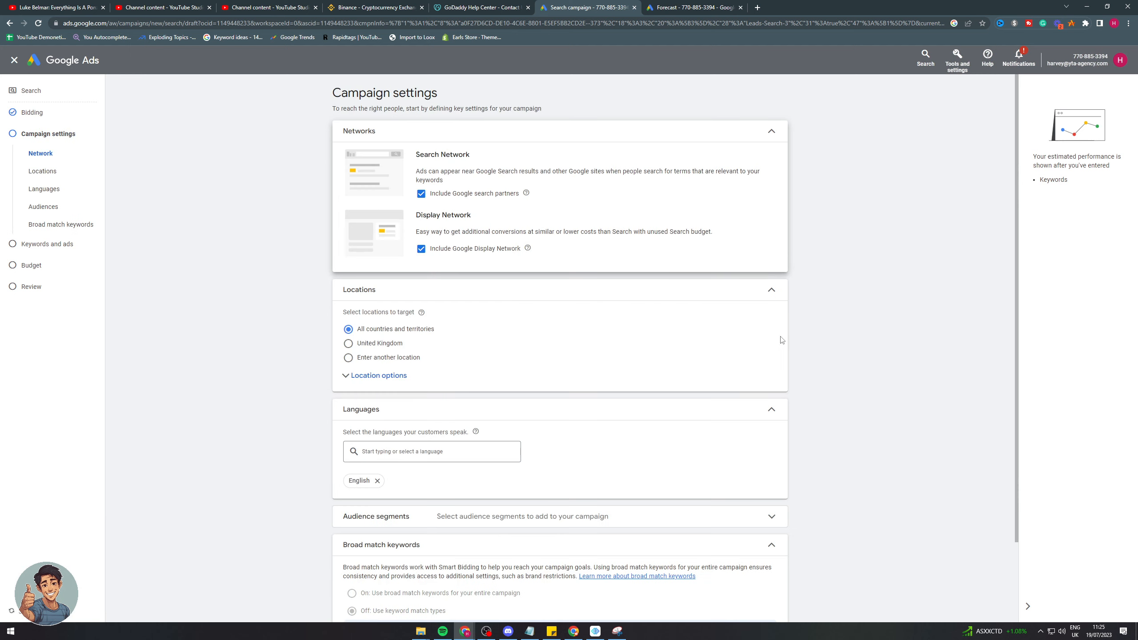
Examine the campaign settings for networks, locations, languages and broad match keywords, and expand the additional settings
scroll(667, 369, "down", 2)
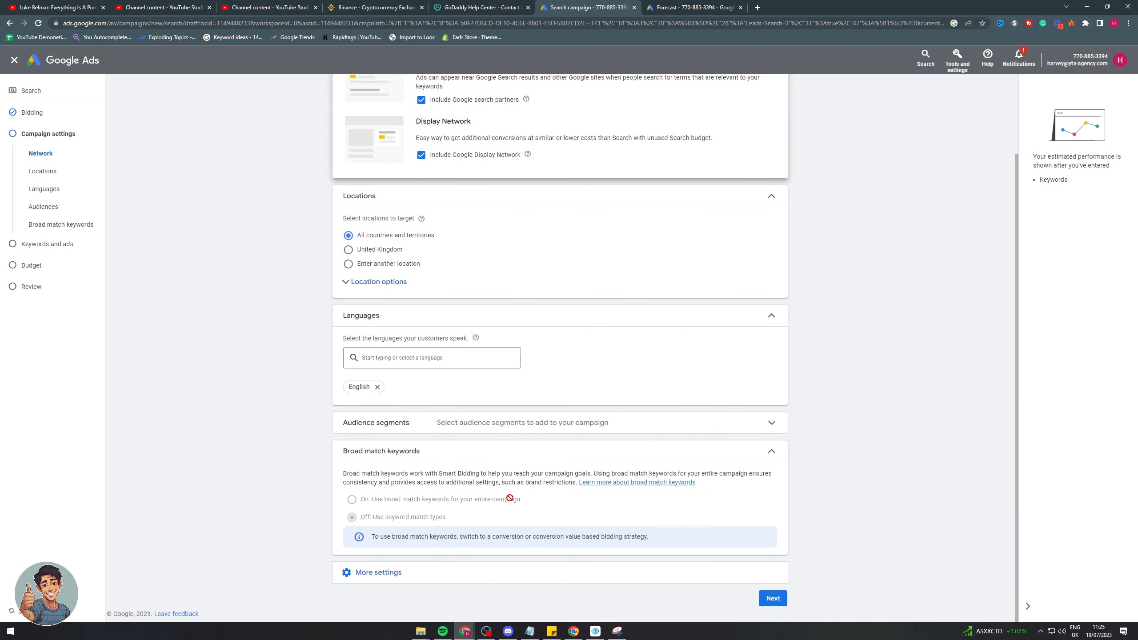
scroll(551, 264, "up", 2)
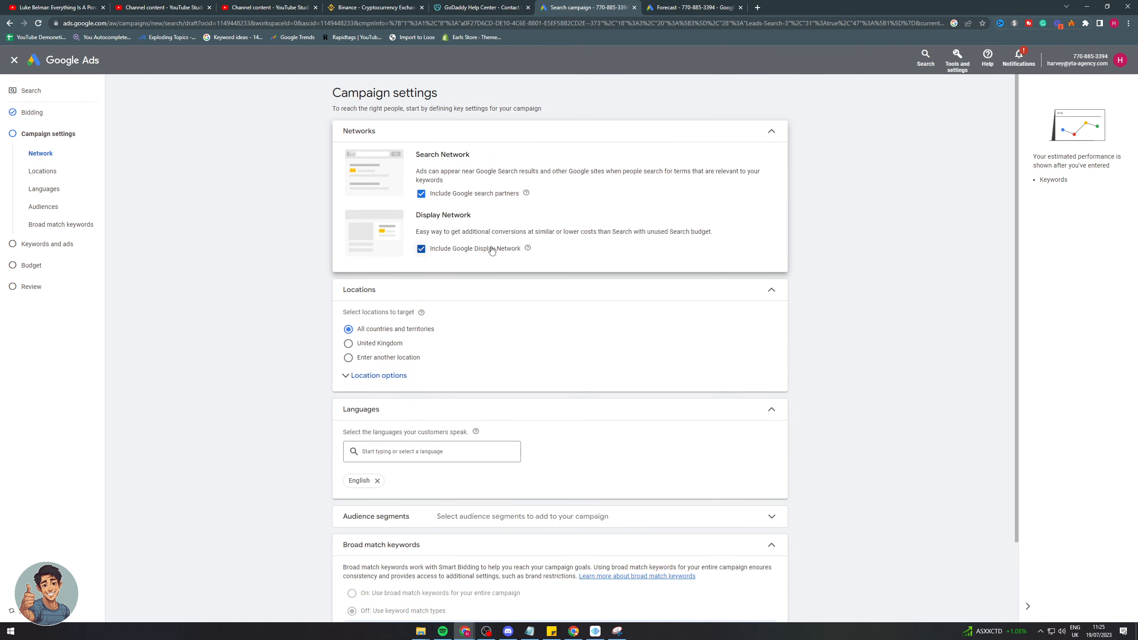
scroll(497, 248, "down", 2)
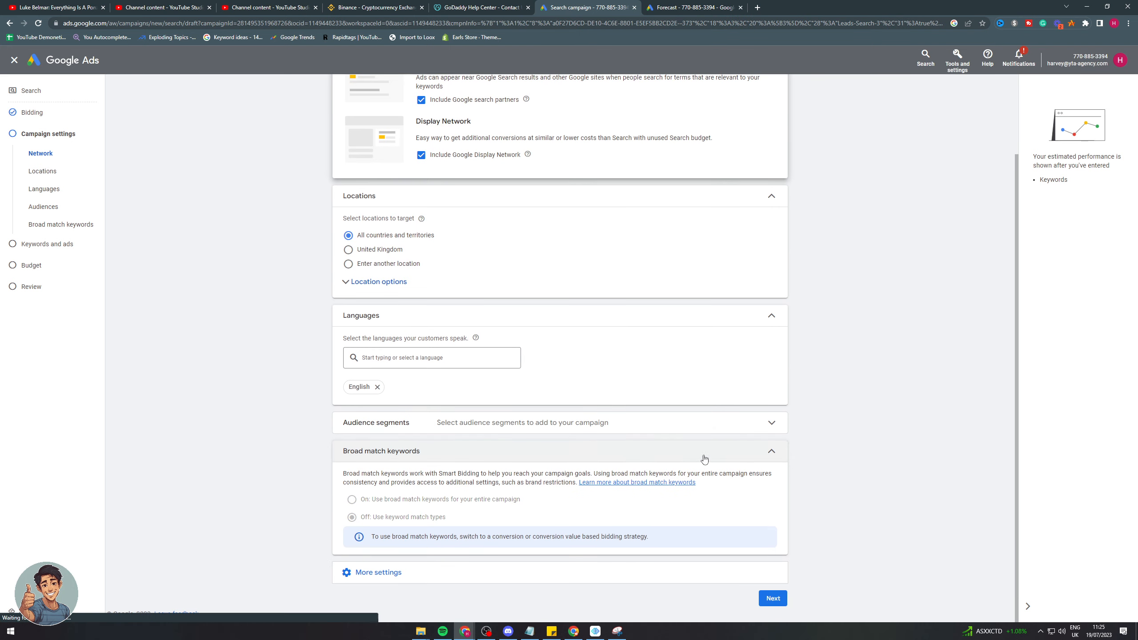
left_click(703, 460)
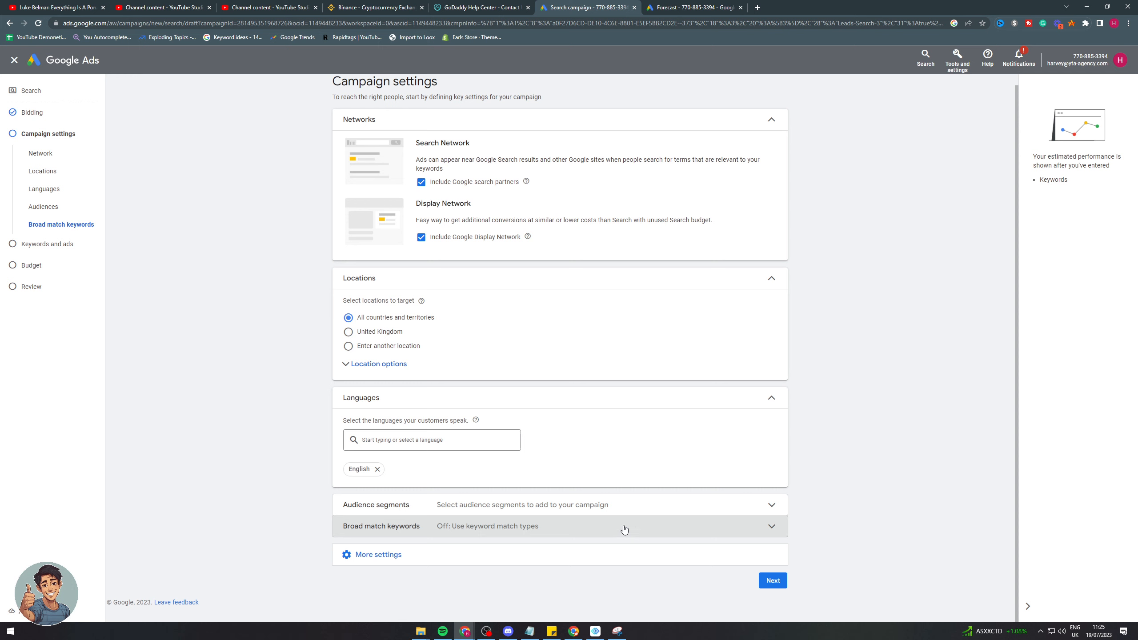
left_click(508, 527)
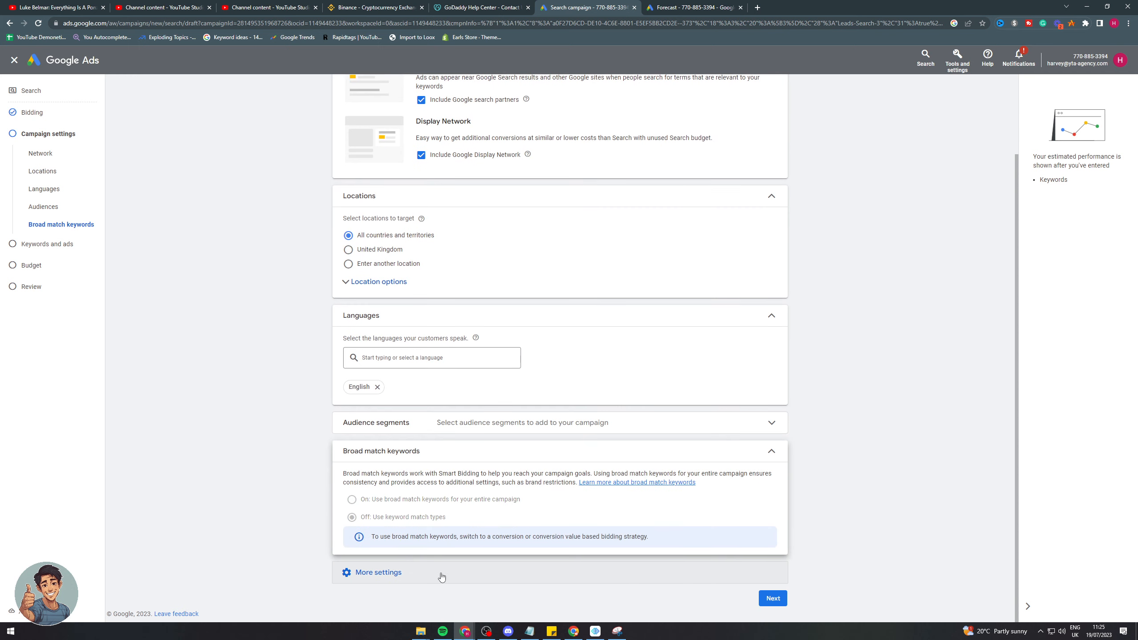
scroll(439, 505, "down", 3)
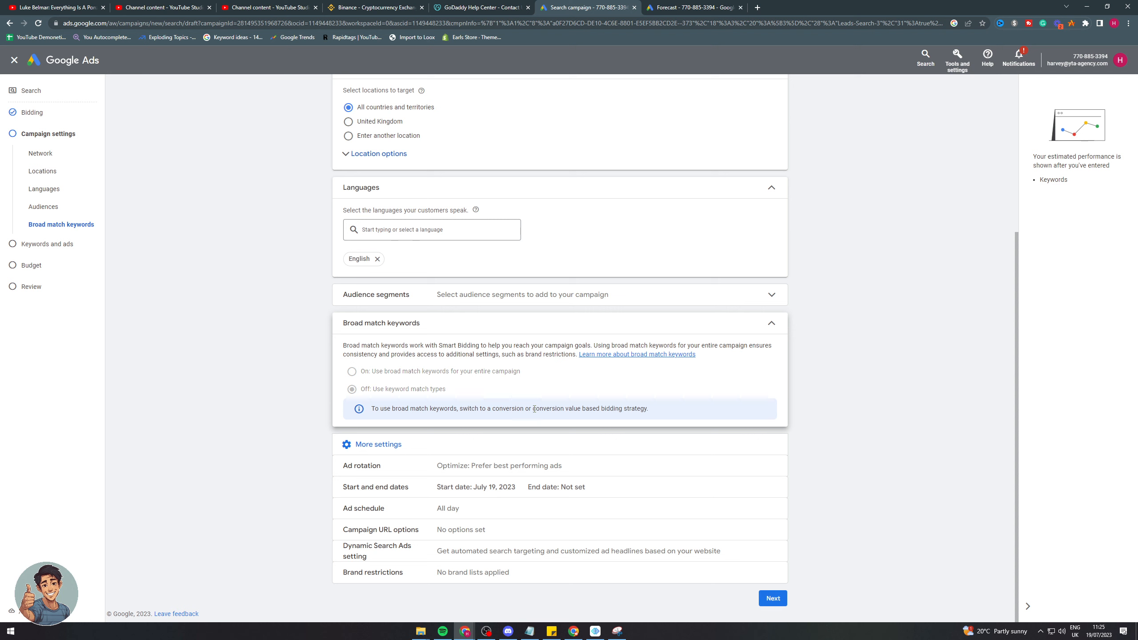
Continue to the keywords and ads section and enter "how to make money" and "dropshipping" as keywords for the ad group
left_click(769, 600)
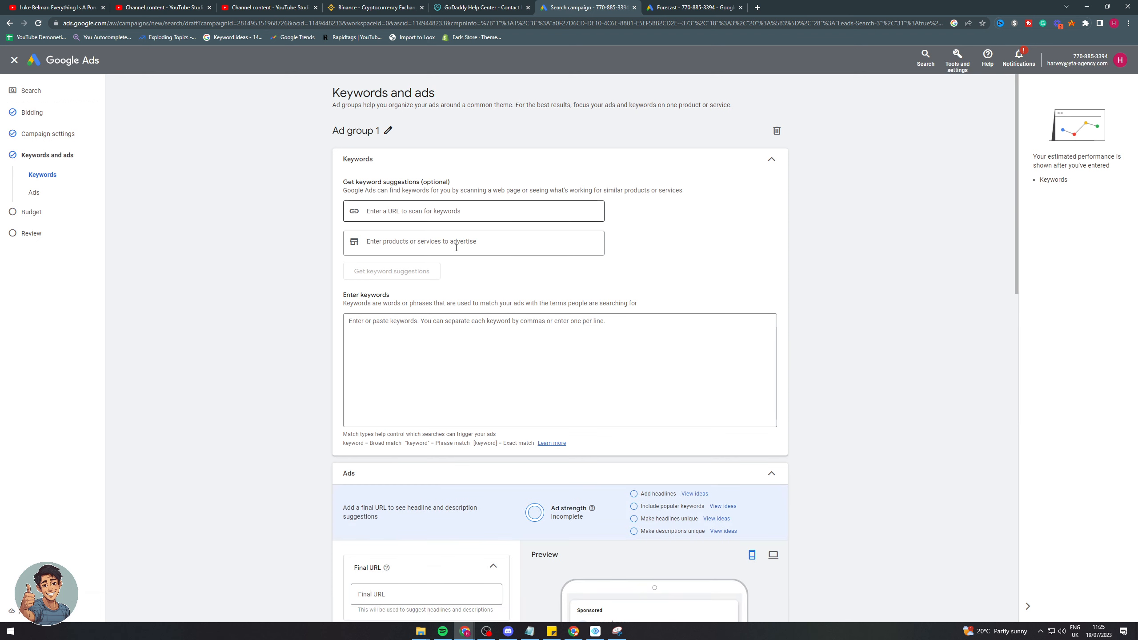
left_click(425, 324)
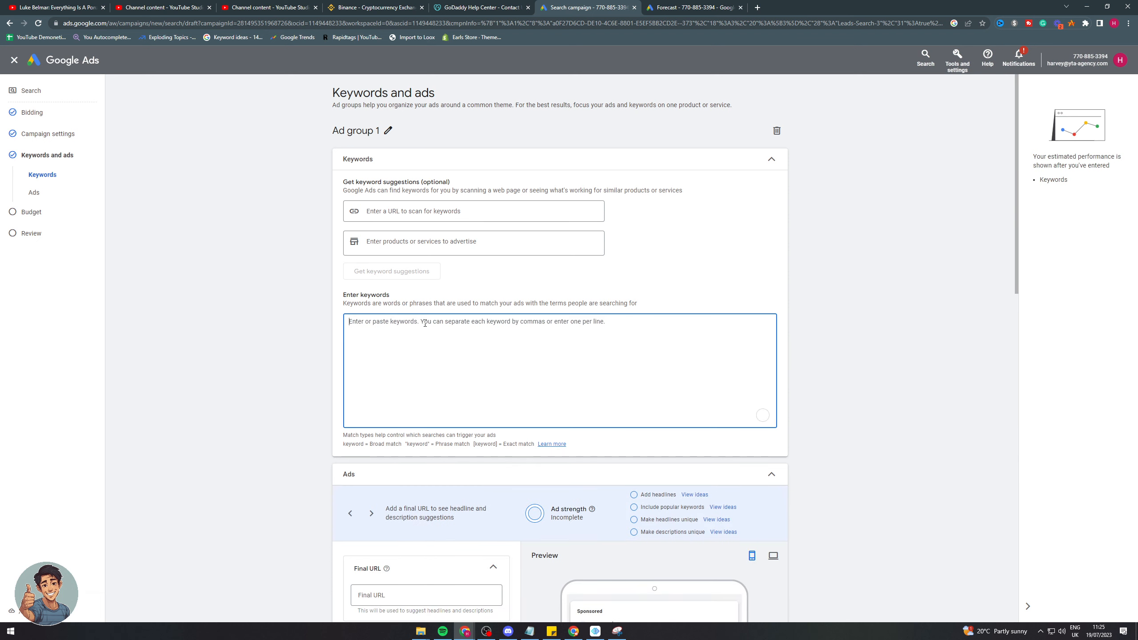
type("how to make money dropshipping")
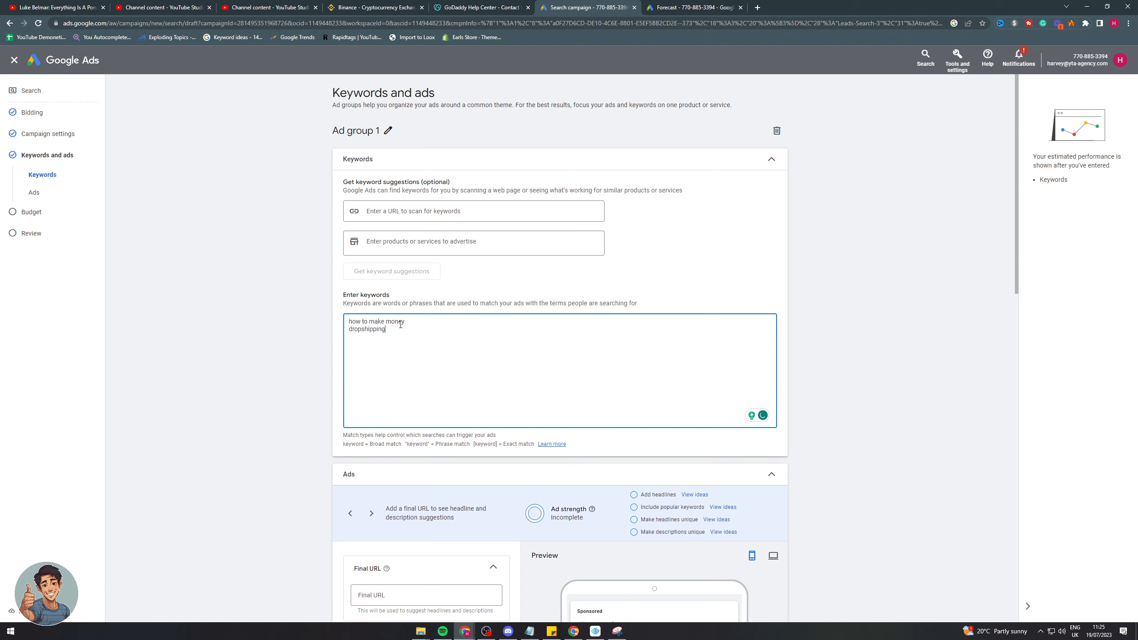
Add "fortnite" on its own line below "dropshipping" in the ad group's keyword list
left_click_drag(400, 323, 293, 325)
left_click(415, 326)
type("fortnite")
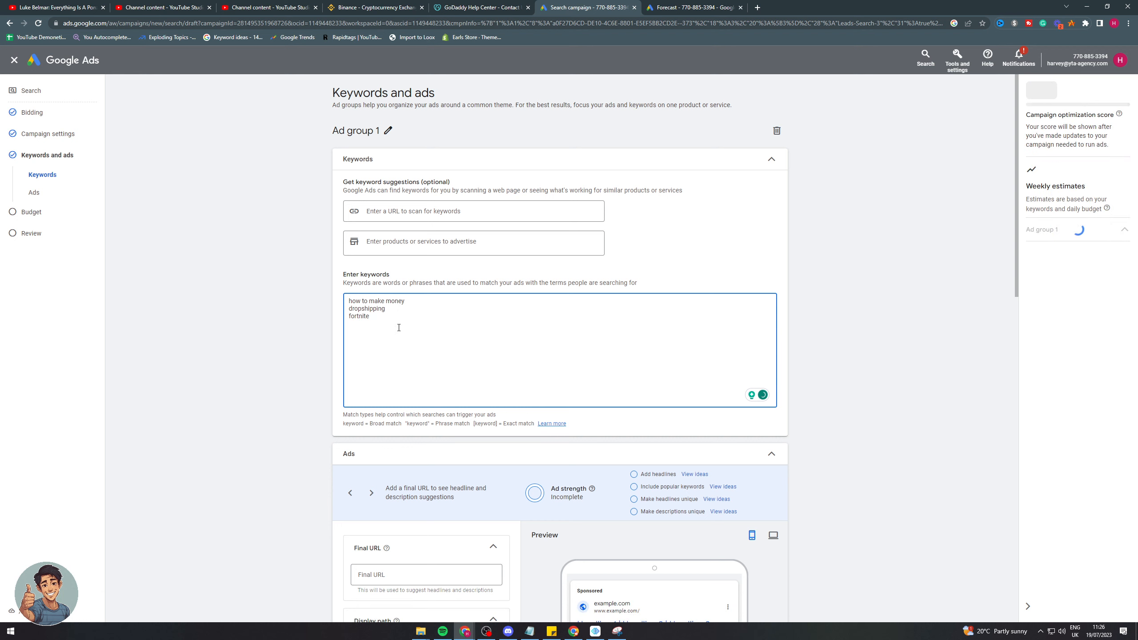
Below a blank line, enter Fortnite in all three match types, one per line: Fortnite, "Fortnite" and [Fortnite]
key("Return")
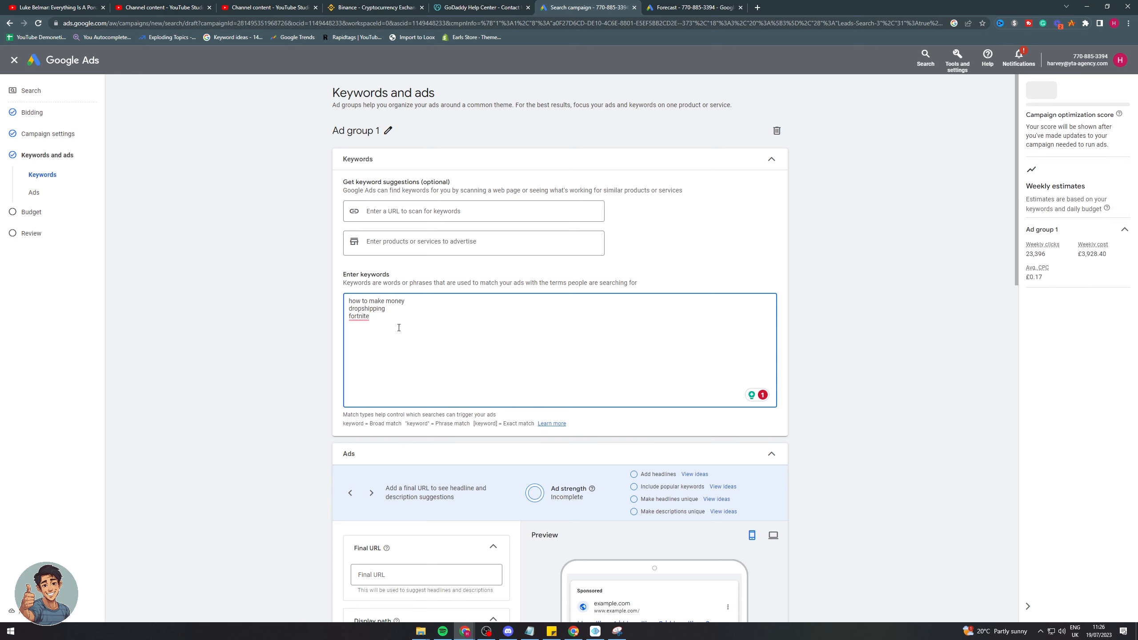
type("Fortnite")
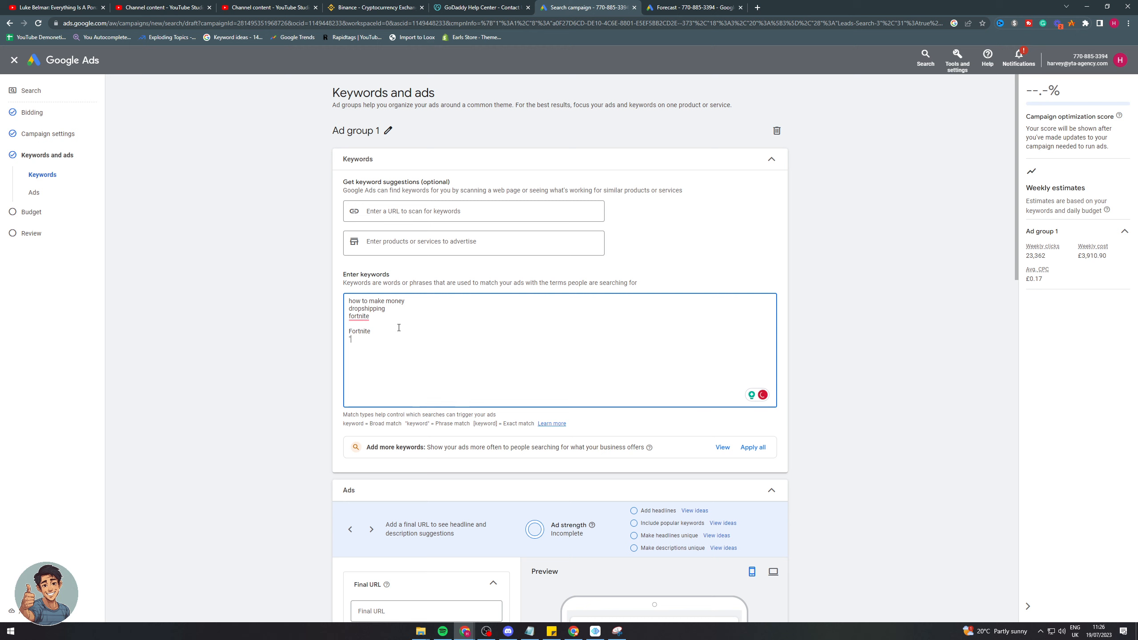
type("Fortnite")
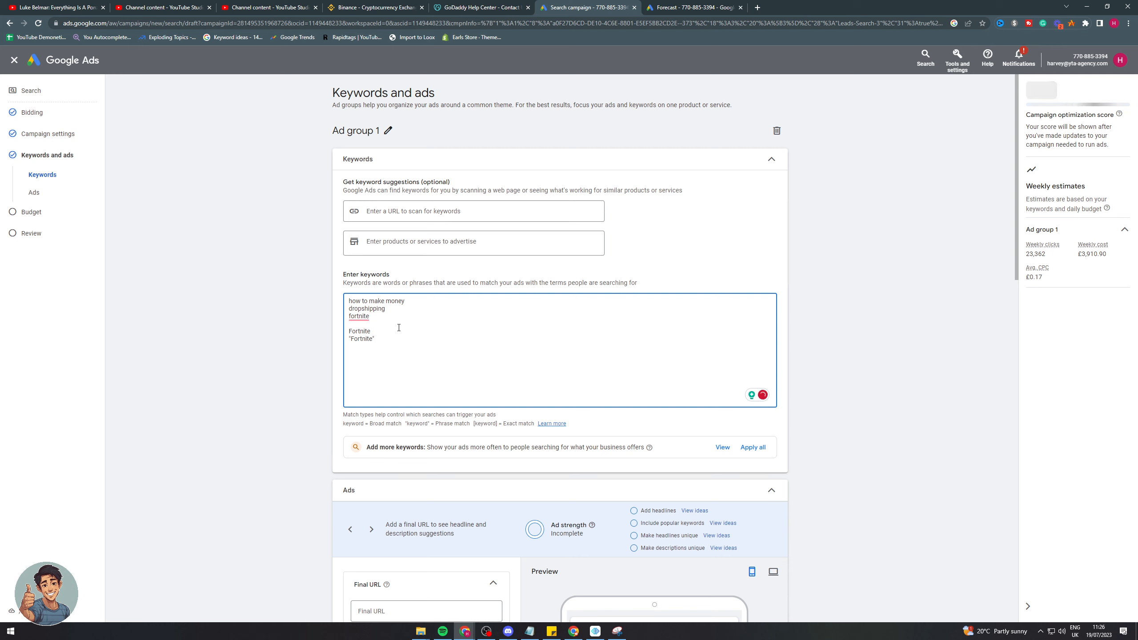
key("Return")
type("[Fortn")
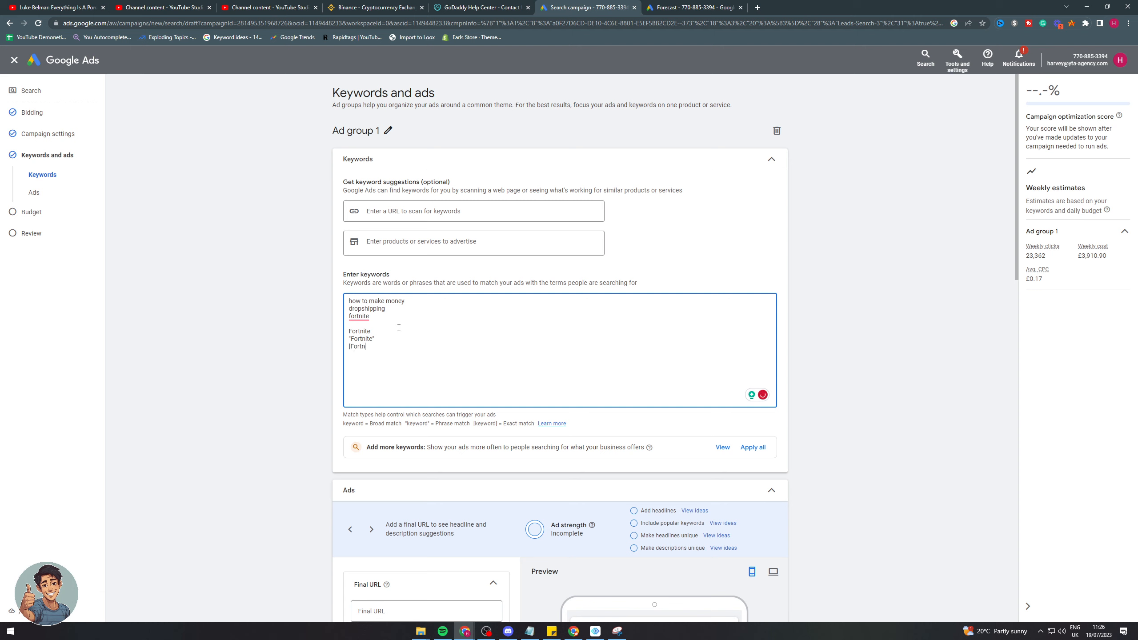
type("n")
Examine the match type notes and the ad's final URL, display path and headline fields, and return to the keyword list
scroll(433, 270, "down", 2)
scroll(441, 275, "down", 2)
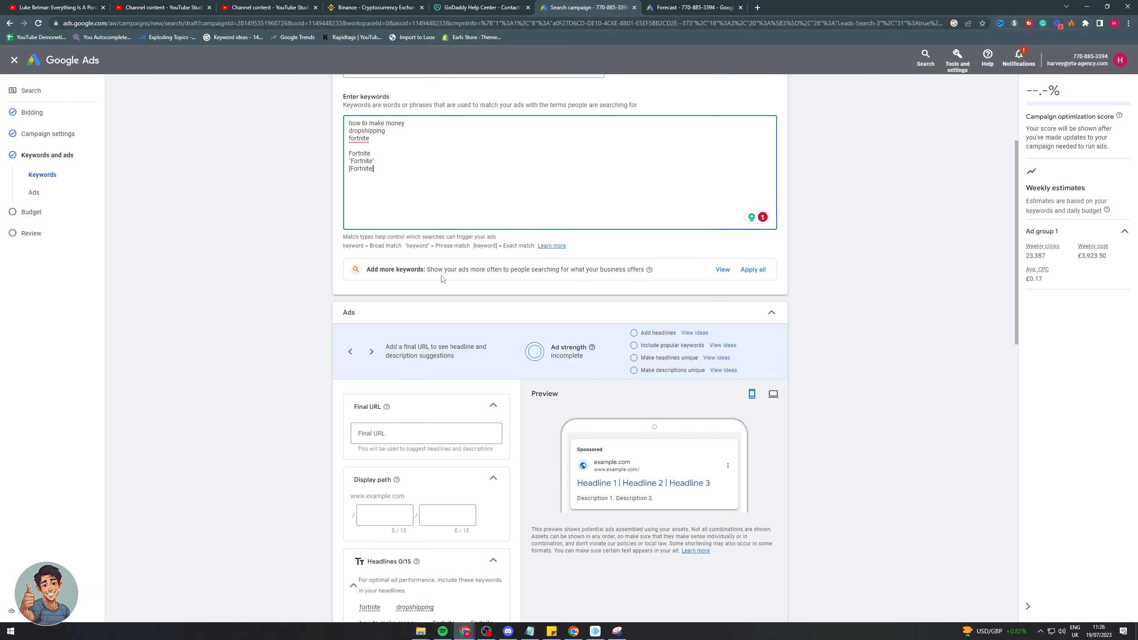
scroll(432, 233, "up", 4)
scroll(430, 192, "down", 10)
scroll(242, 356, "up", 13)
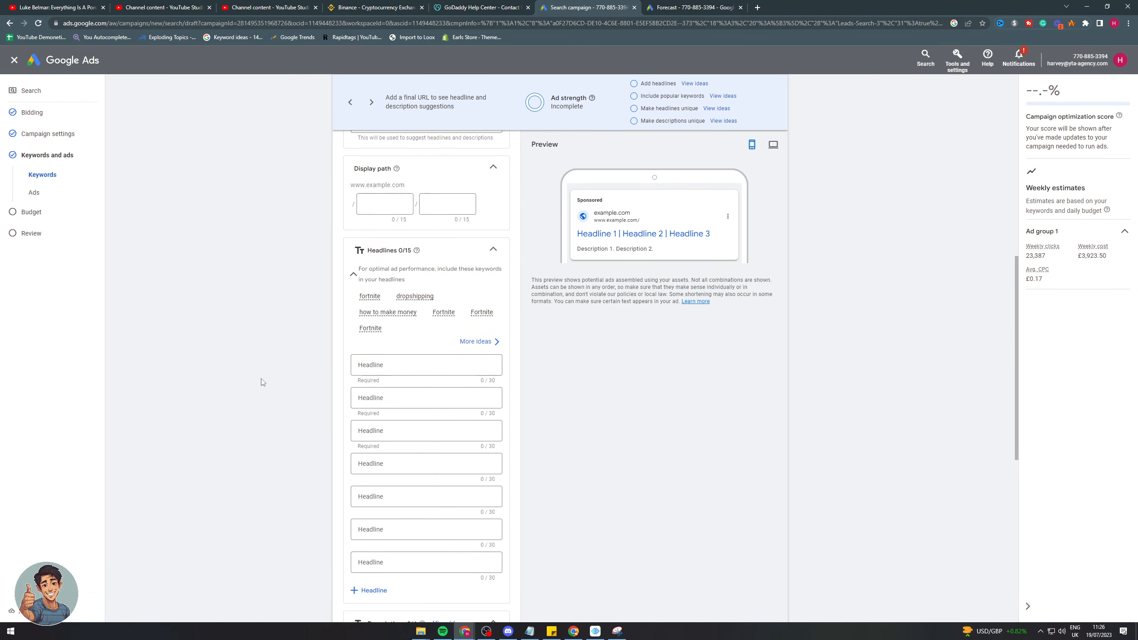
scroll(280, 312, "up", 1)
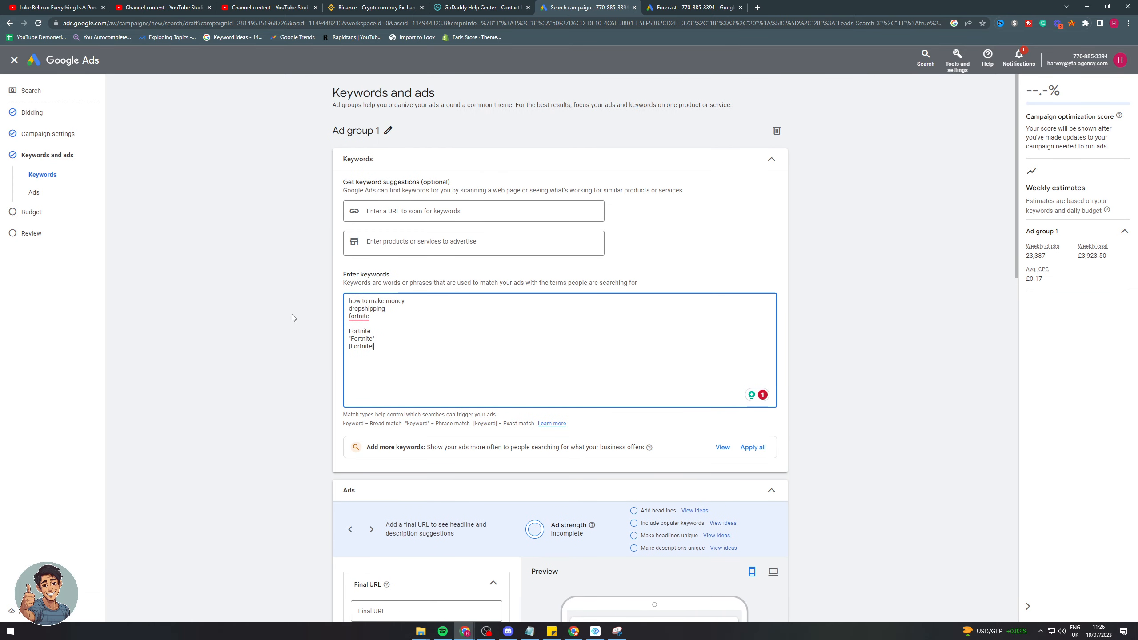